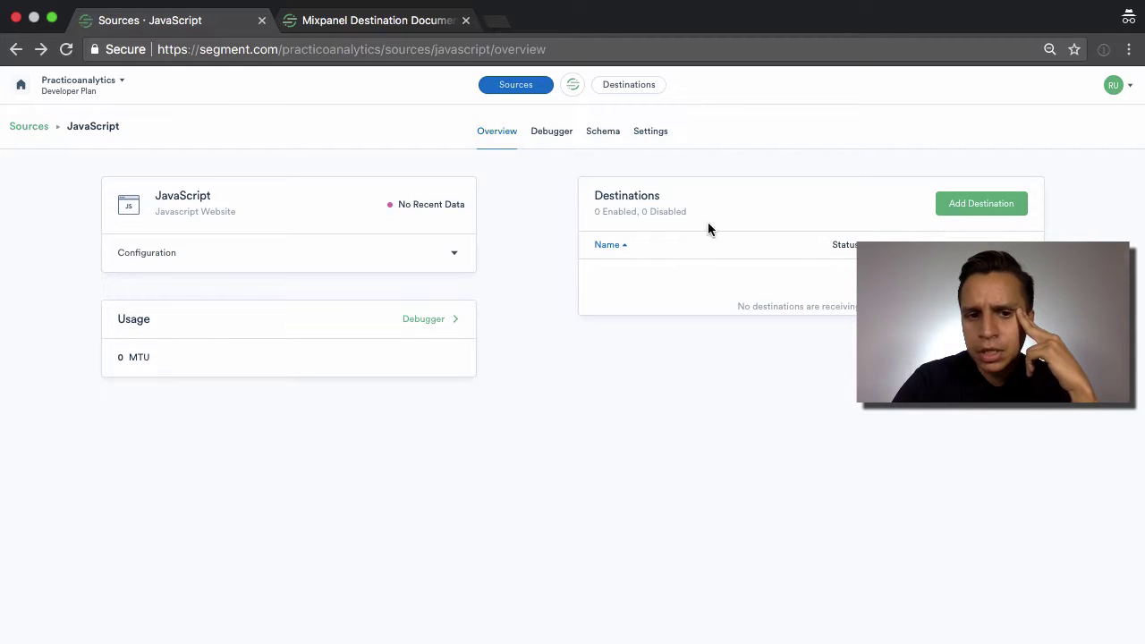
# Expand the JavaScript source's configuration details and start adding a destination from the catalog.
pyautogui.click(282, 252)
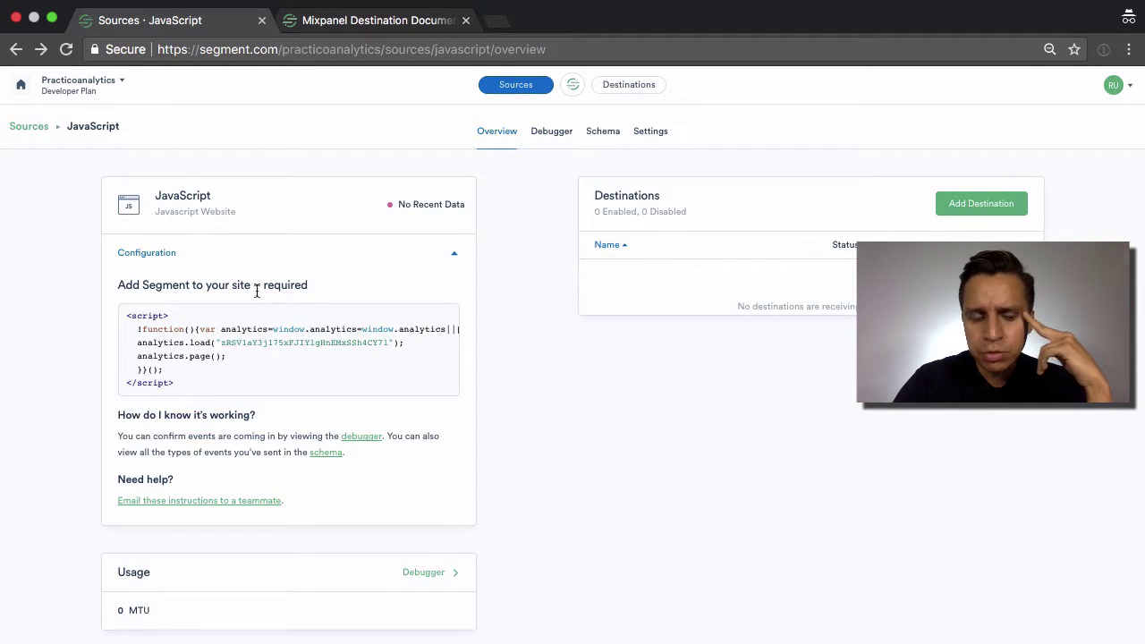
pyautogui.click(961, 213)
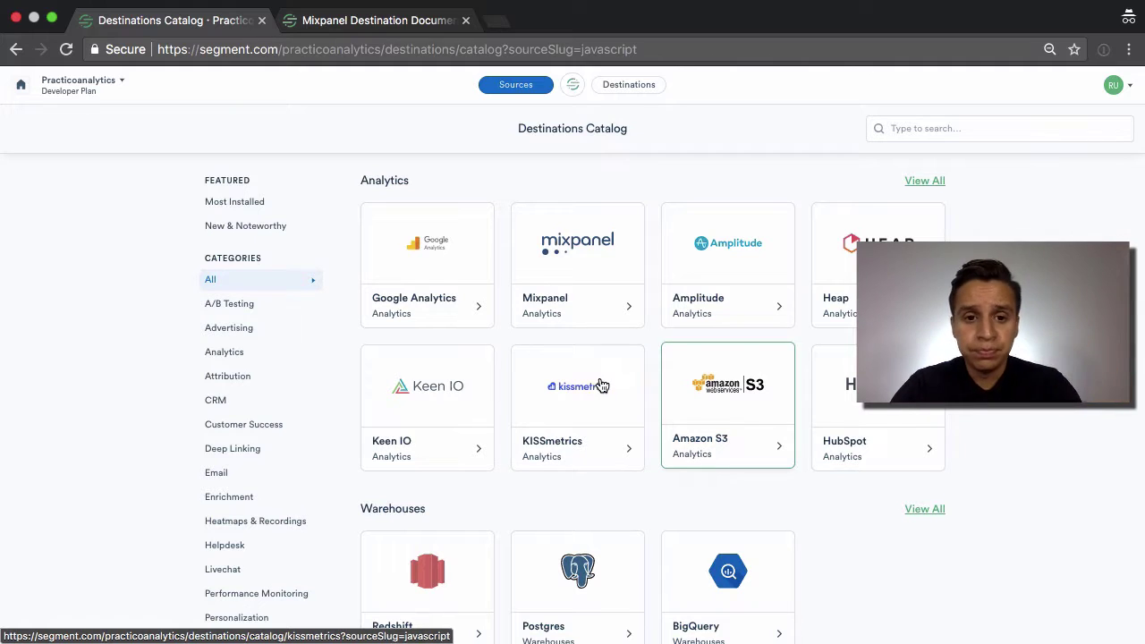
# Examine the kinds of tools offered in the destinations catalog, from Analytics and Warehouses through to Referrals.
pyautogui.scroll(-3, 240, 340)
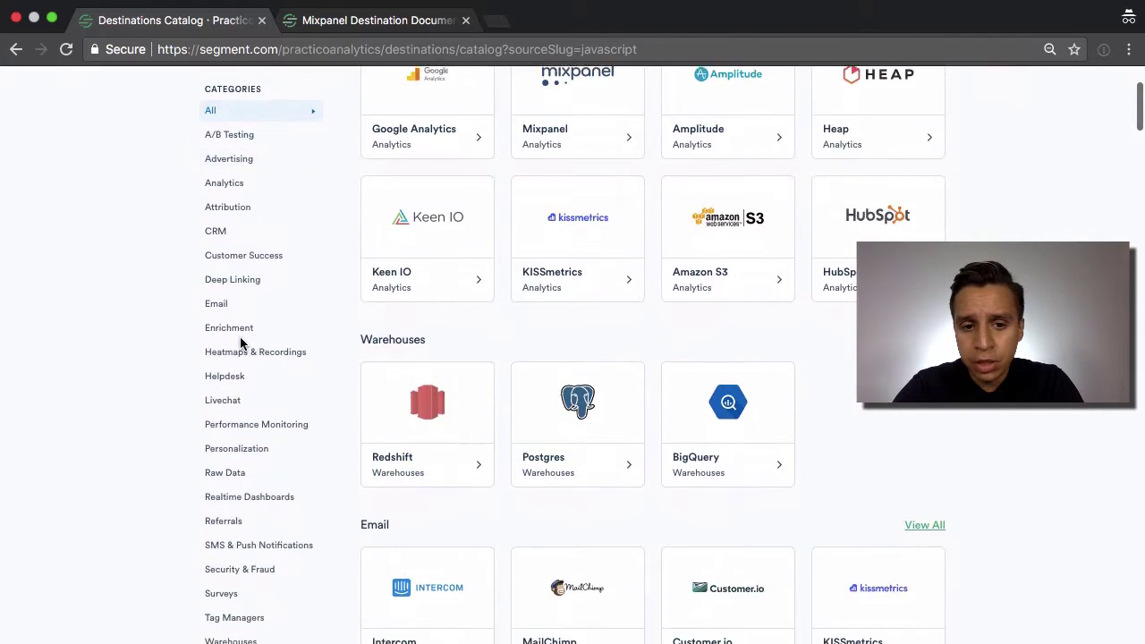
pyautogui.scroll(2, 241, 344)
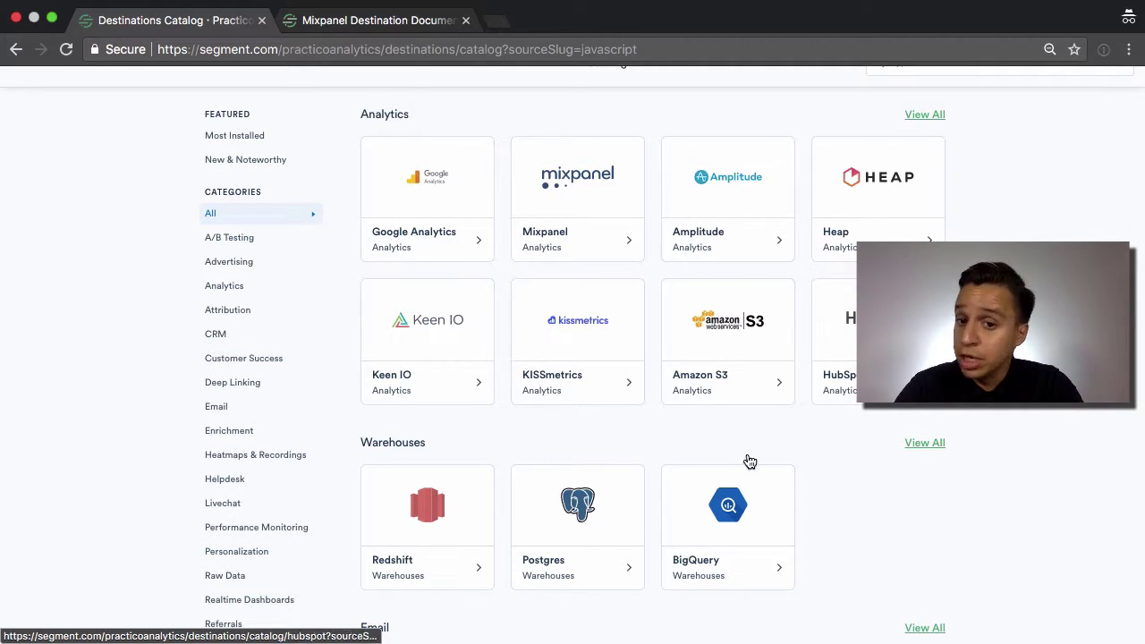
pyautogui.scroll(-2, 442, 388)
pyautogui.scroll(3, 567, 174)
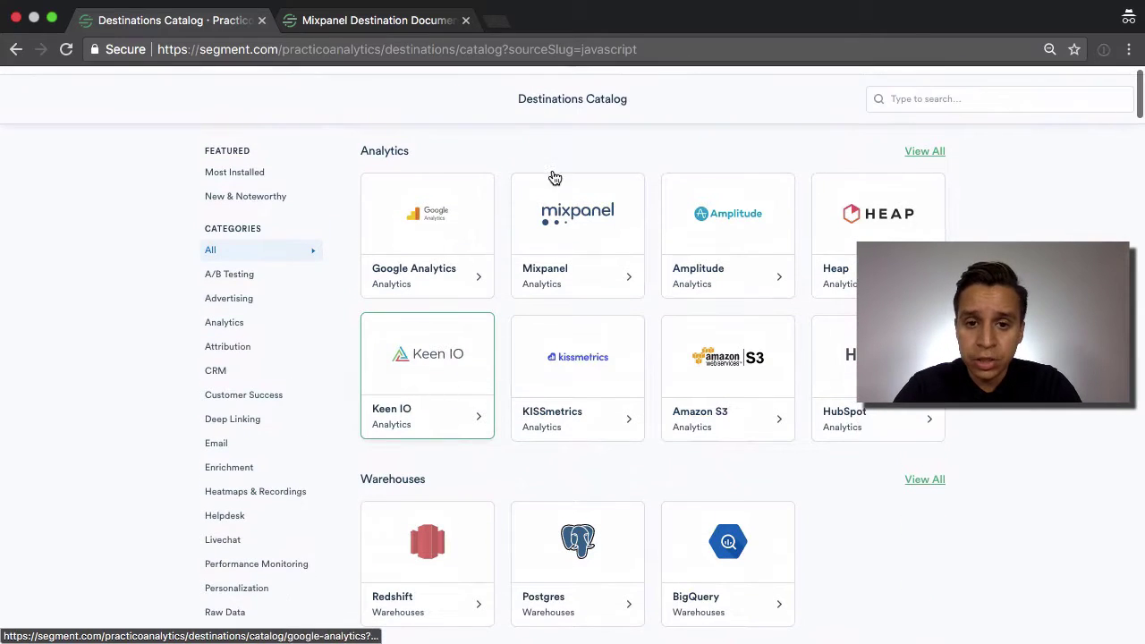
pyautogui.scroll(-3, 762, 412)
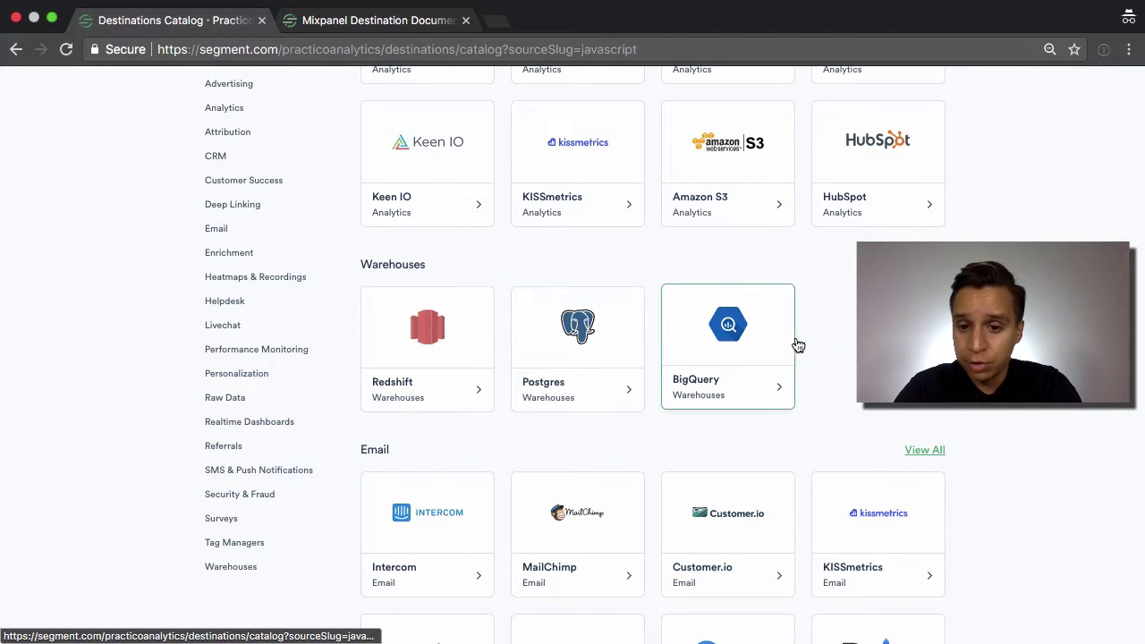
pyautogui.scroll(-5, 1142, 407)
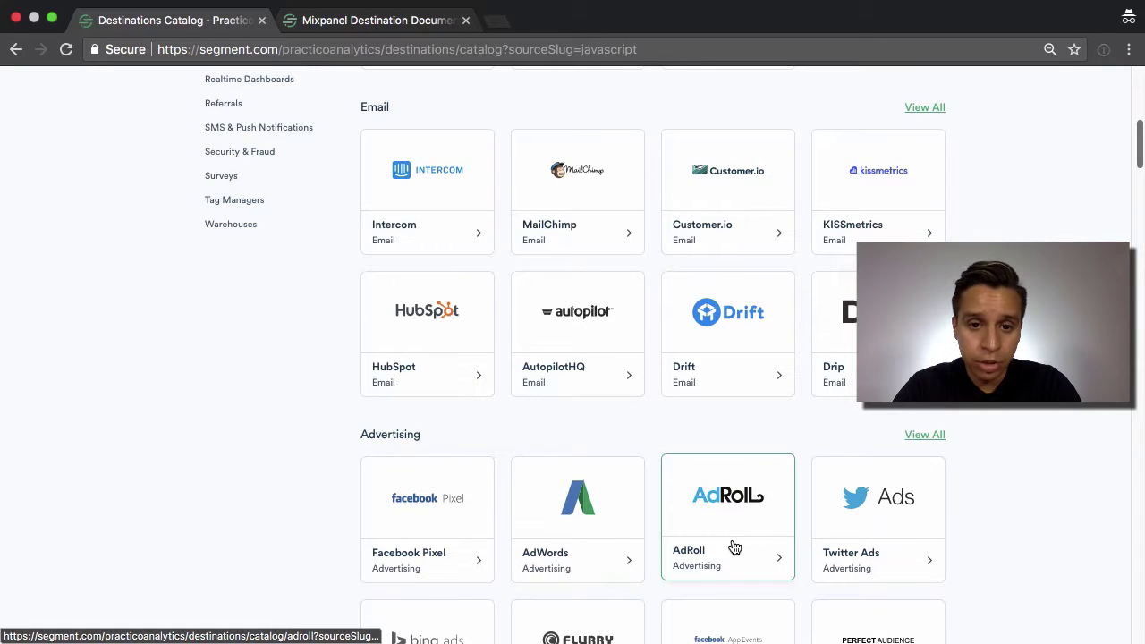
pyautogui.scroll(-3, 730, 546)
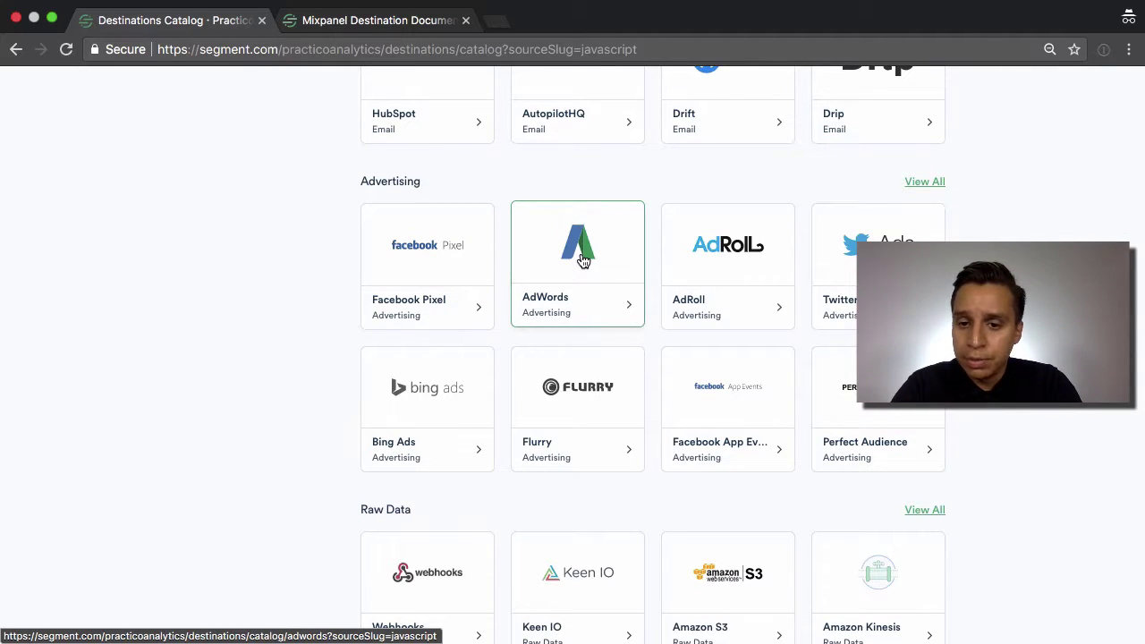
pyautogui.scroll(-3, 809, 417)
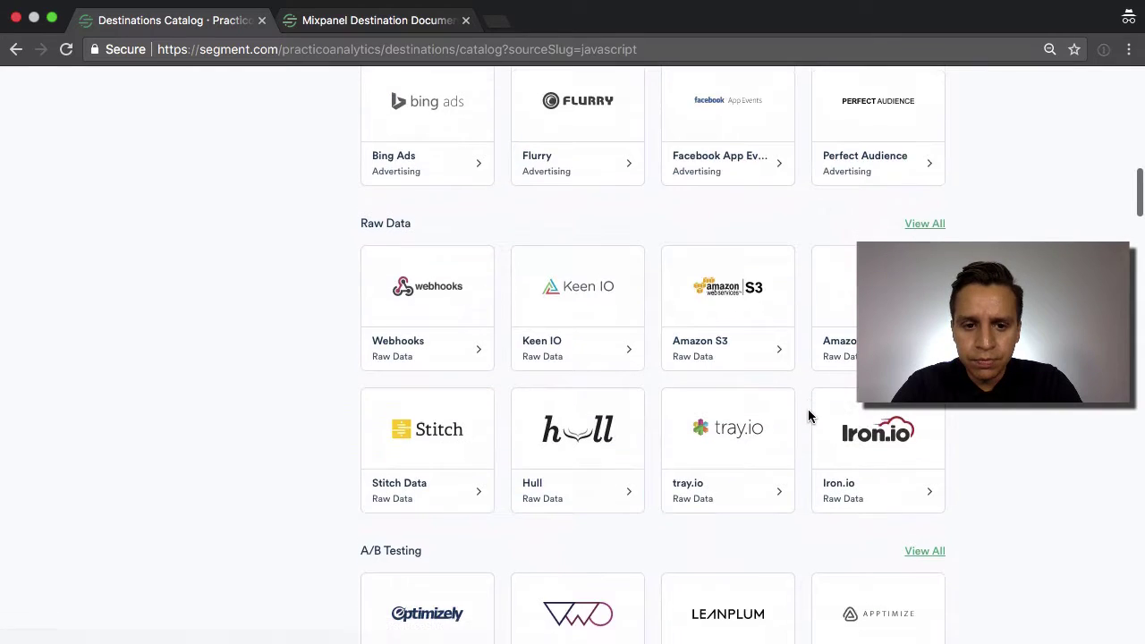
pyautogui.scroll(-2, 810, 413)
pyautogui.scroll(1, 808, 414)
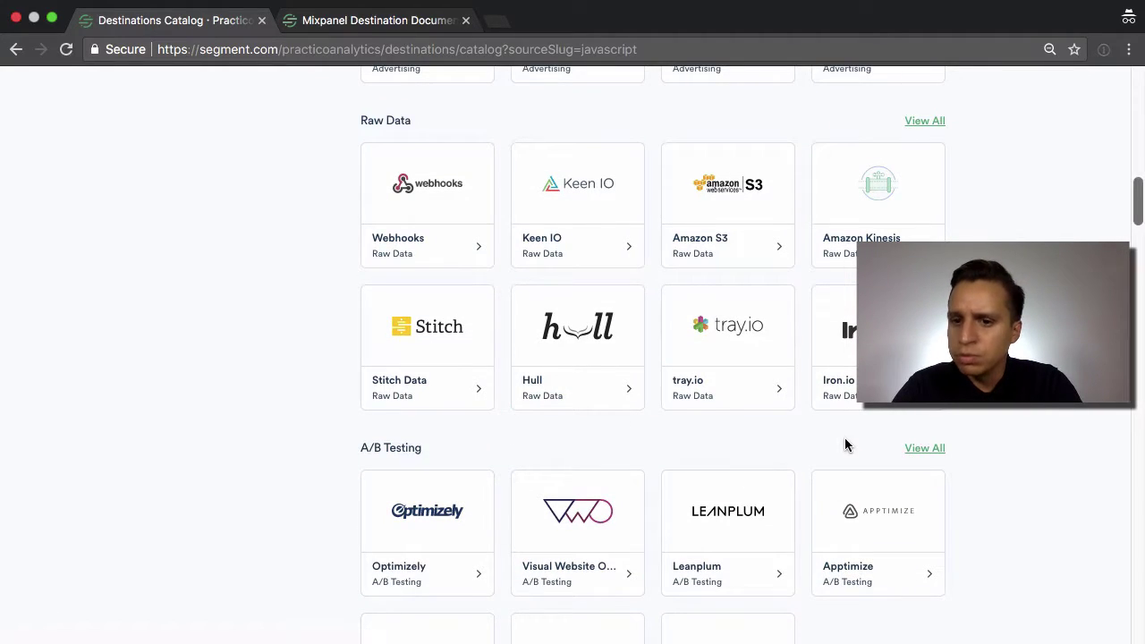
pyautogui.scroll(-5, 845, 443)
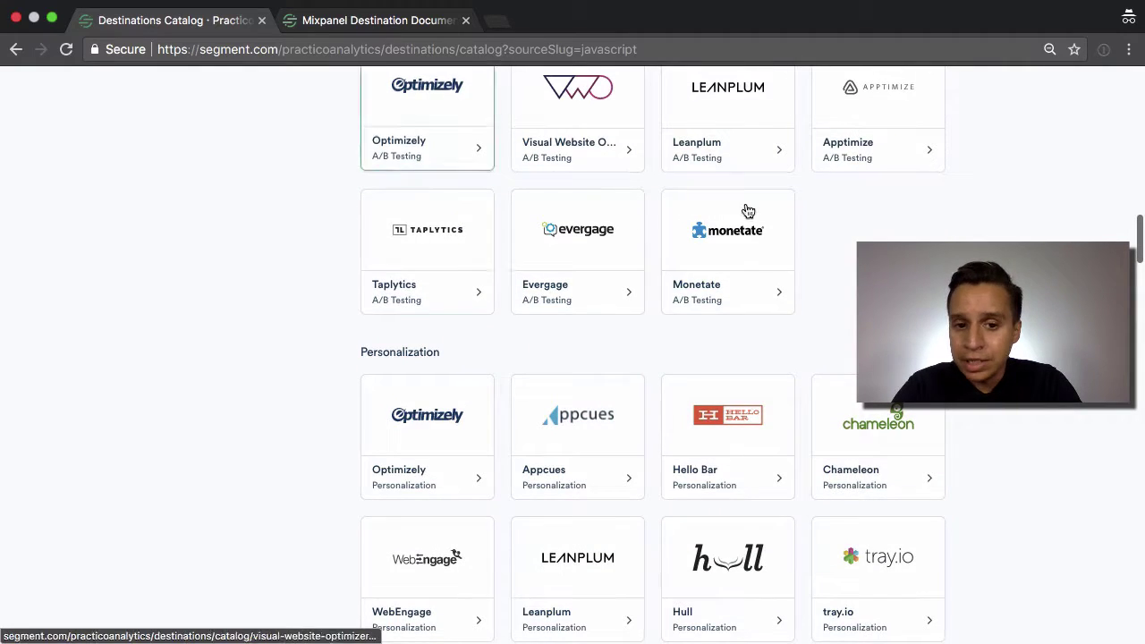
pyautogui.scroll(-4, 760, 286)
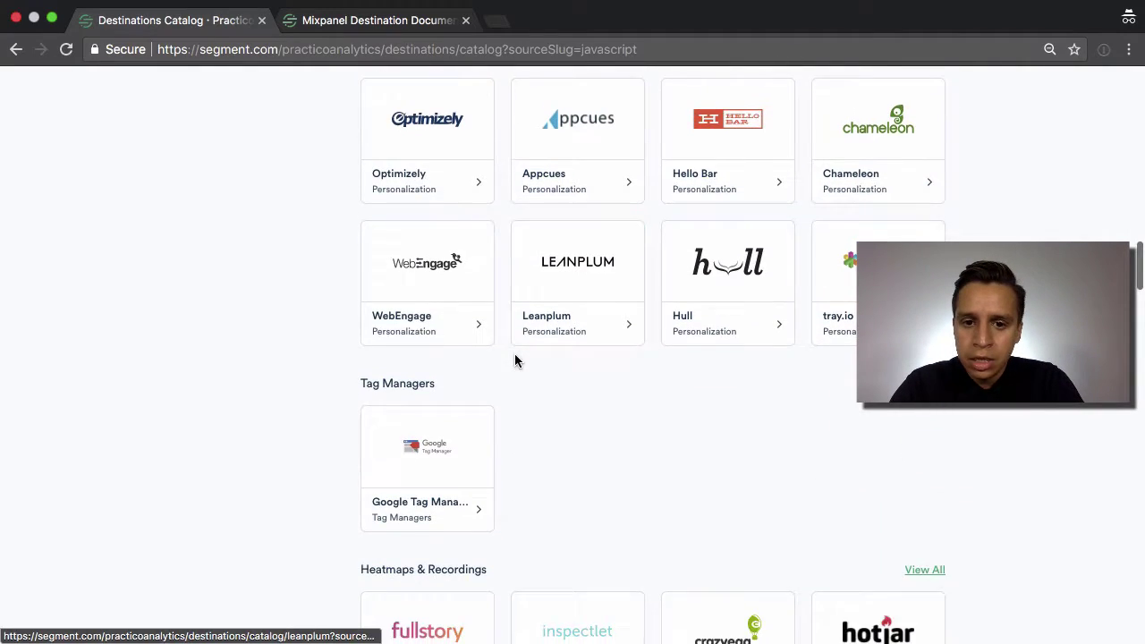
pyautogui.scroll(-3, 514, 361)
pyautogui.scroll(5, 515, 361)
pyautogui.scroll(-3, 514, 360)
pyautogui.scroll(1, 586, 413)
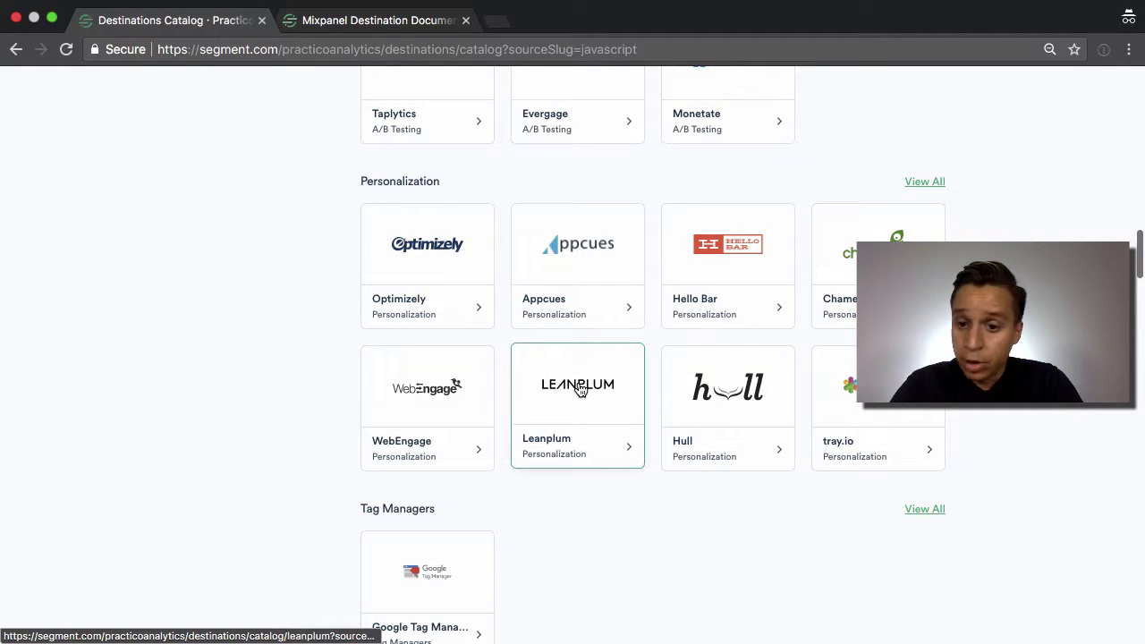
pyautogui.scroll(-5, 580, 390)
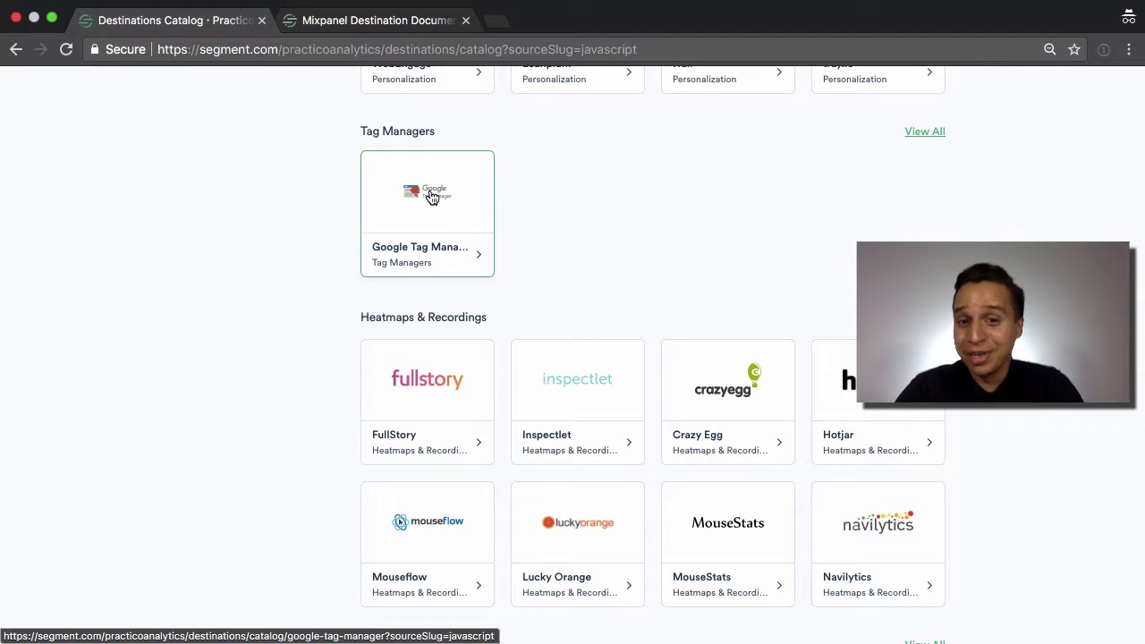
pyautogui.scroll(-3, 430, 197)
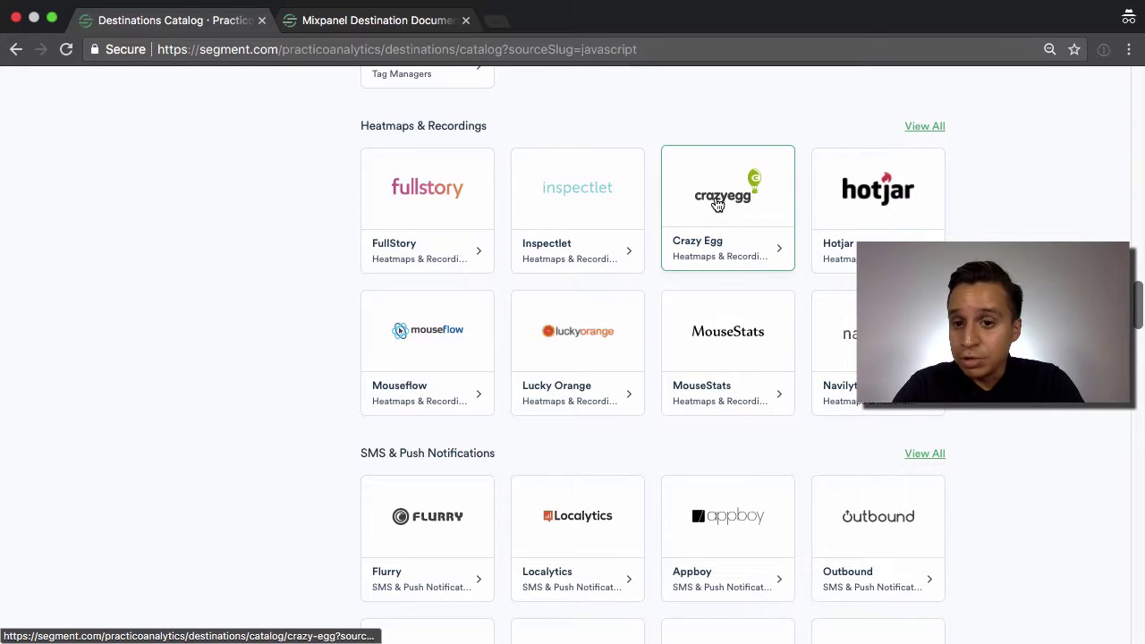
pyautogui.scroll(-2, 358, 424)
pyautogui.scroll(-4, 358, 423)
pyautogui.scroll(-4, 367, 295)
pyautogui.scroll(-15, 387, 301)
pyautogui.scroll(-11, 386, 301)
pyautogui.scroll(4, 385, 300)
pyautogui.scroll(6, 385, 297)
pyautogui.scroll(-7, 386, 297)
pyautogui.scroll(-14, 386, 297)
pyautogui.scroll(-2, 385, 300)
pyautogui.scroll(3, 386, 300)
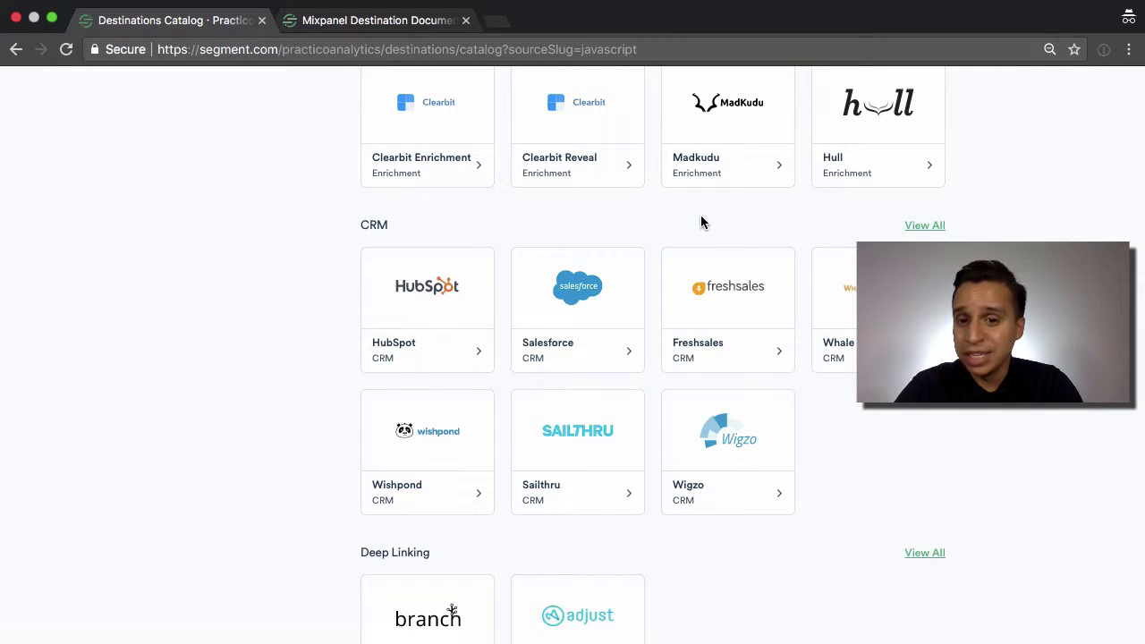
pyautogui.scroll(-5, 641, 240)
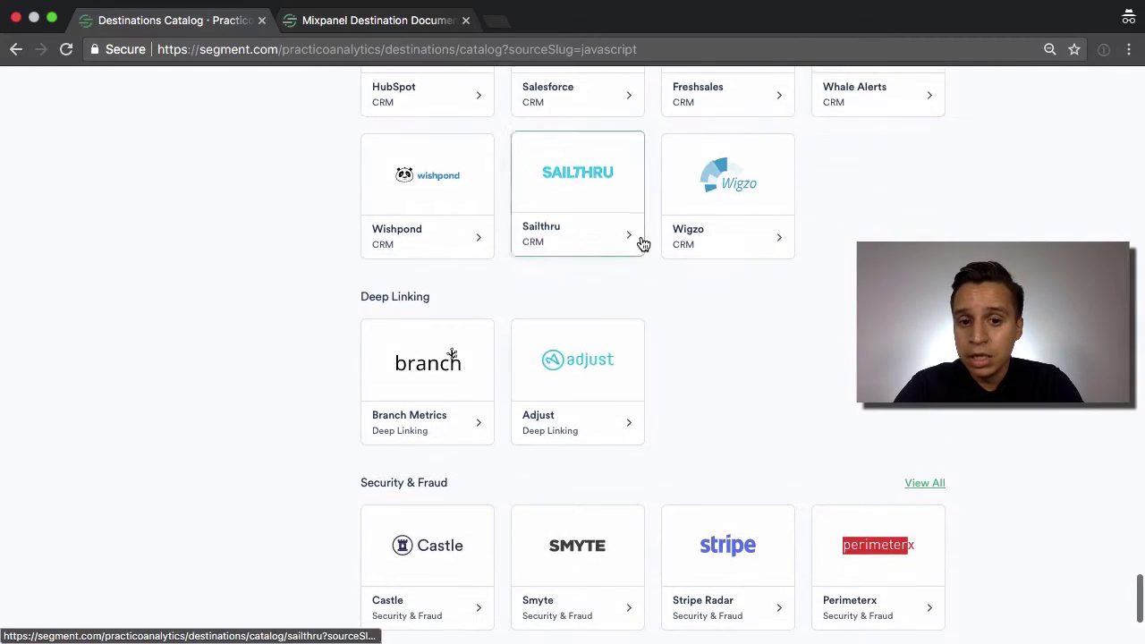
pyautogui.scroll(-4, 641, 242)
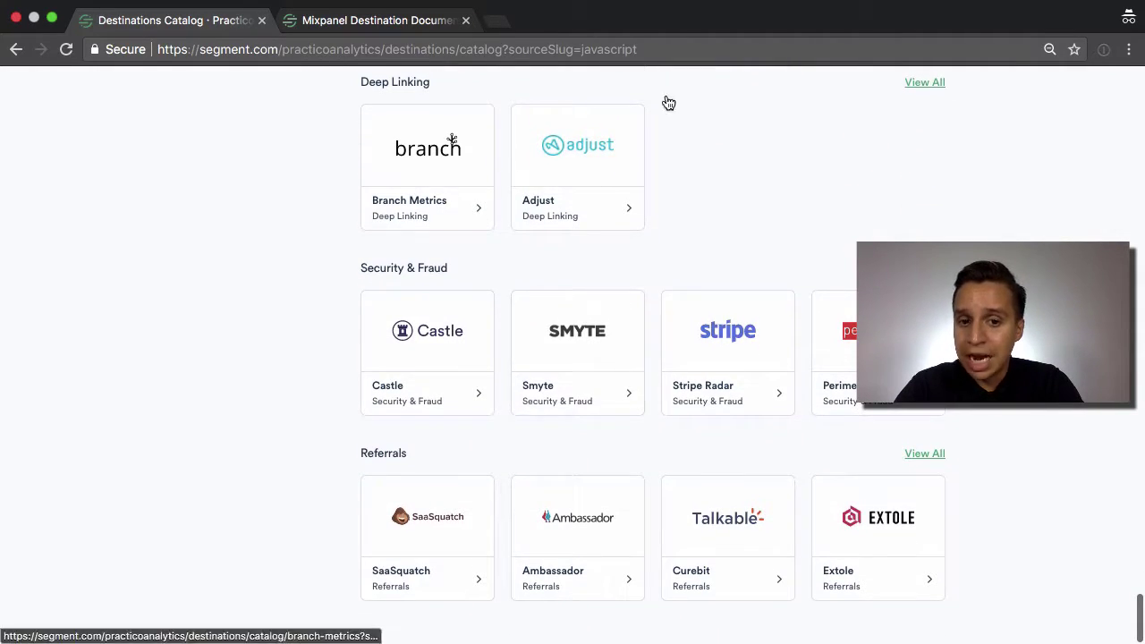
# Choose Mixpanel from the Analytics destinations and confirm JavaScript as its source.
pyautogui.scroll(15, 363, 372)
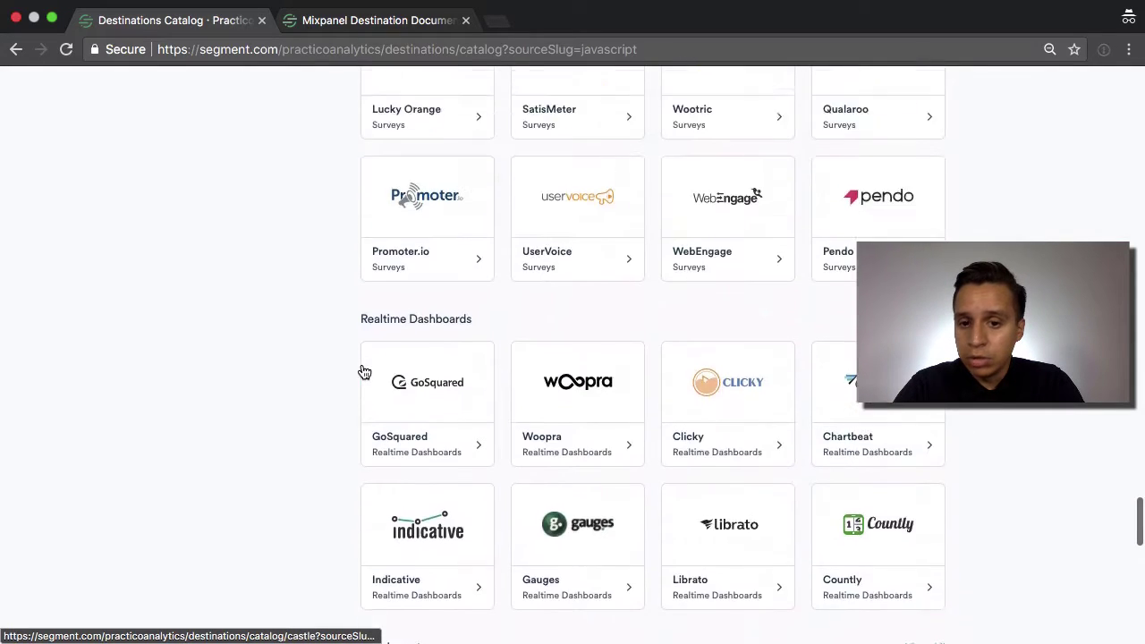
pyautogui.scroll(20, 364, 372)
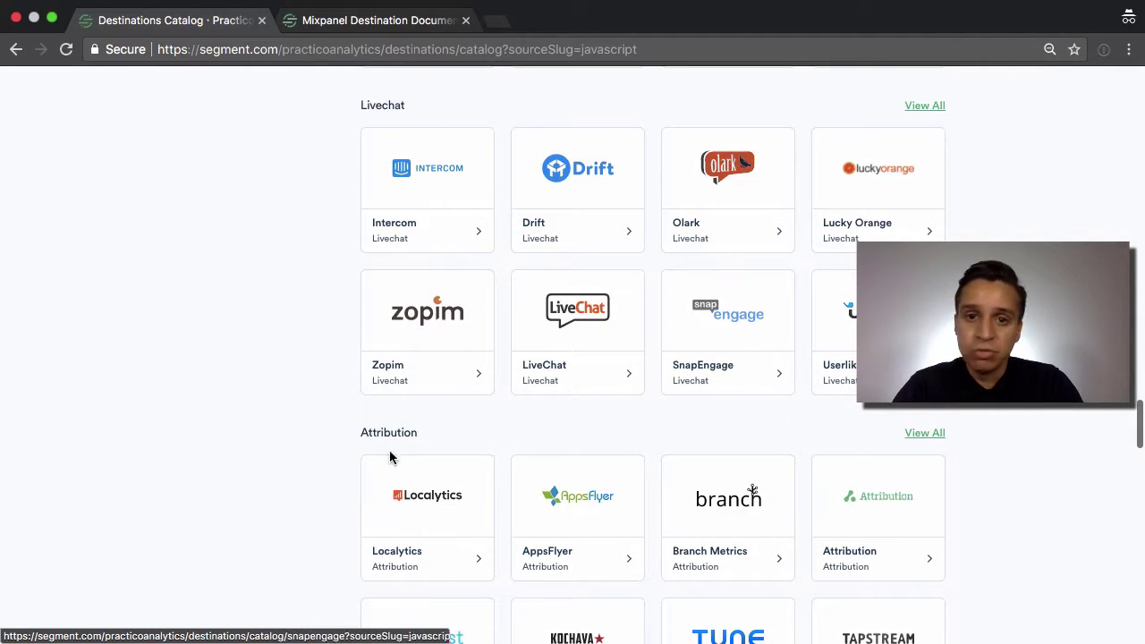
pyautogui.scroll(3, 964, 450)
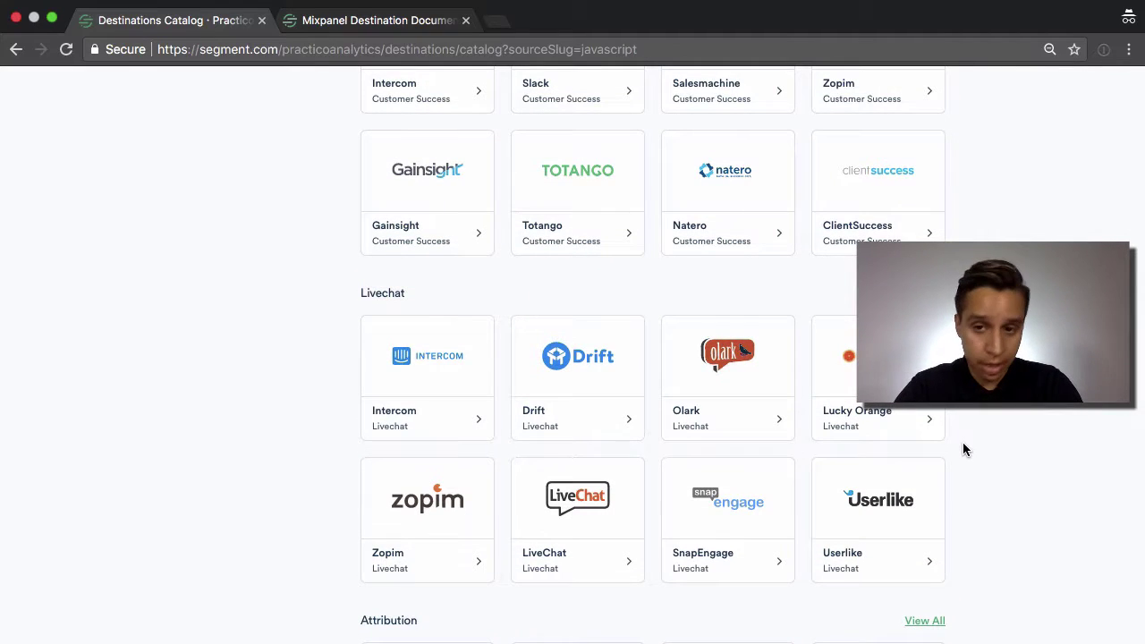
pyautogui.scroll(5, 964, 449)
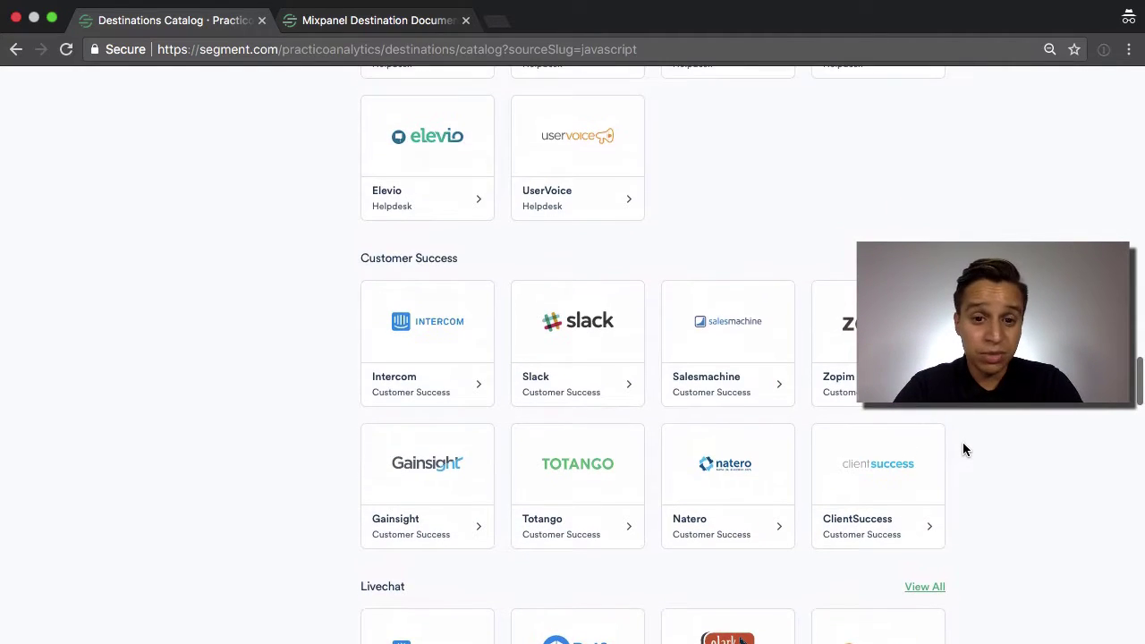
pyautogui.scroll(10, 963, 449)
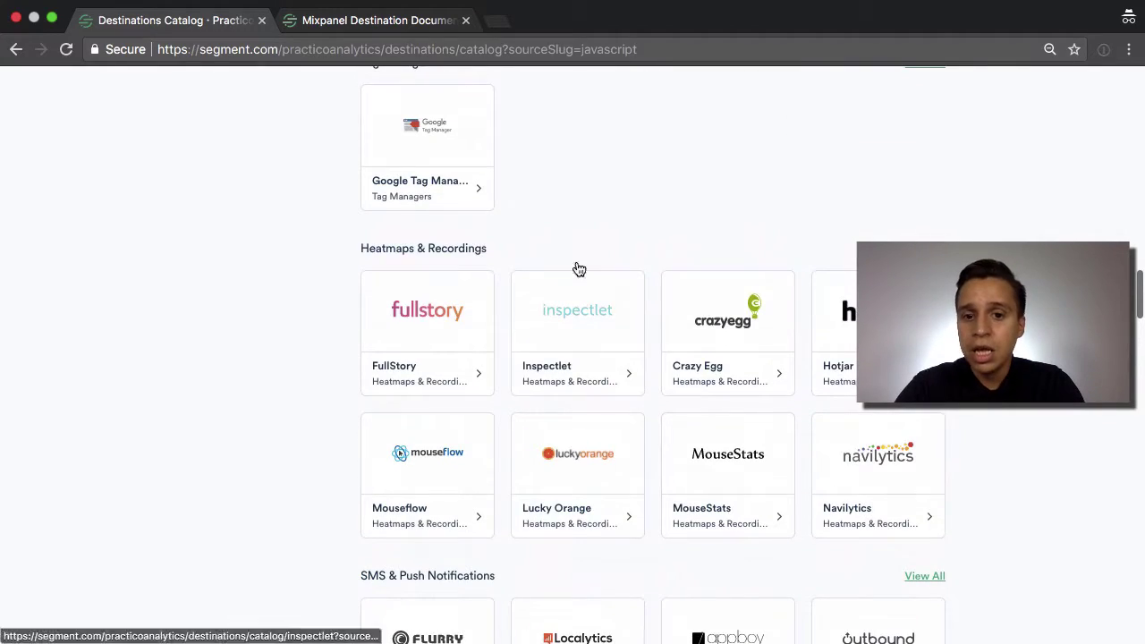
pyautogui.scroll(8, 671, 345)
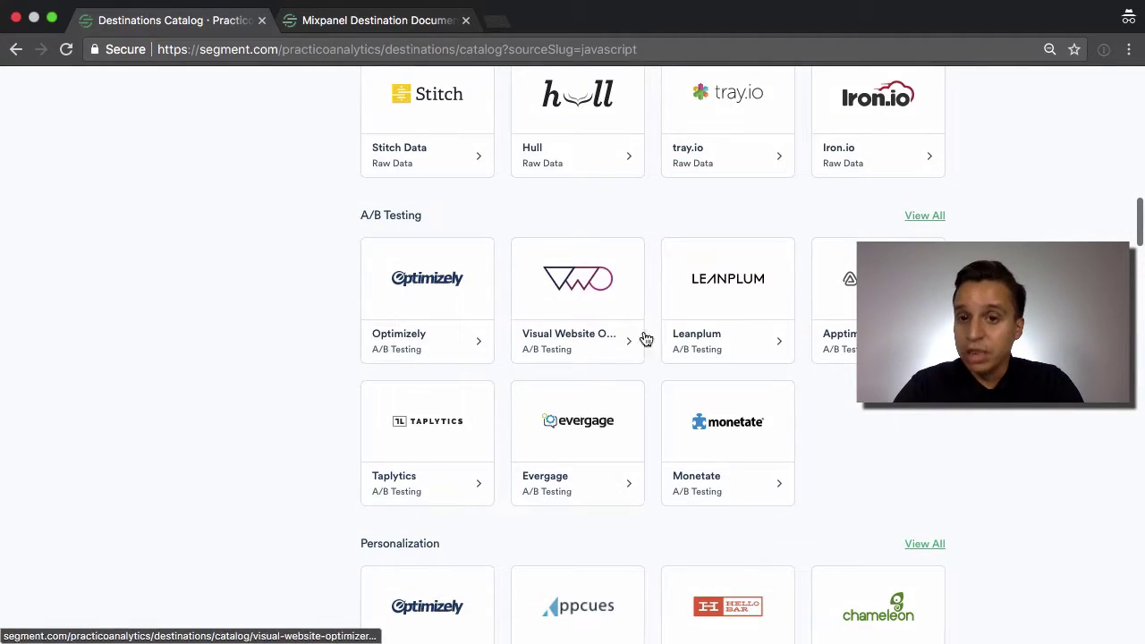
pyautogui.scroll(8, 537, 309)
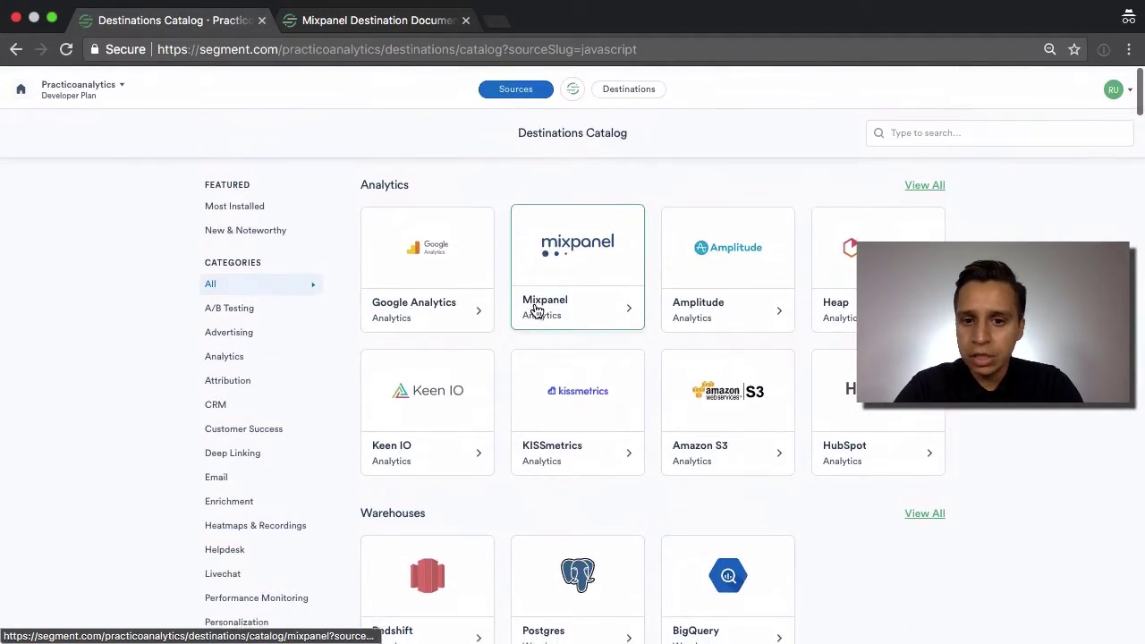
pyautogui.click(561, 232)
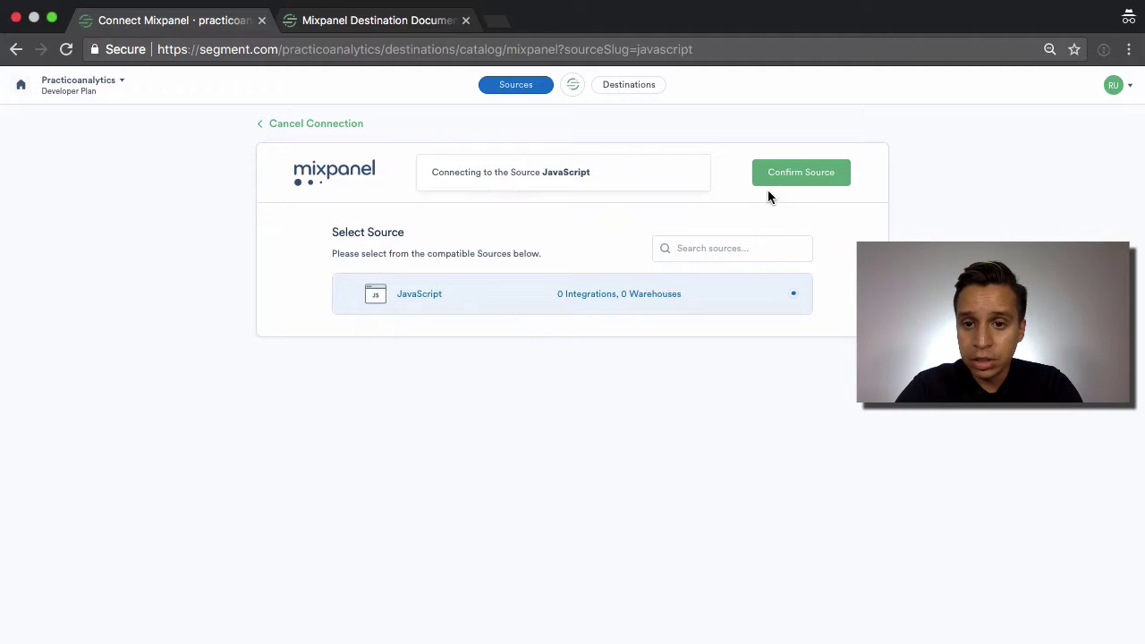
pyautogui.click(803, 179)
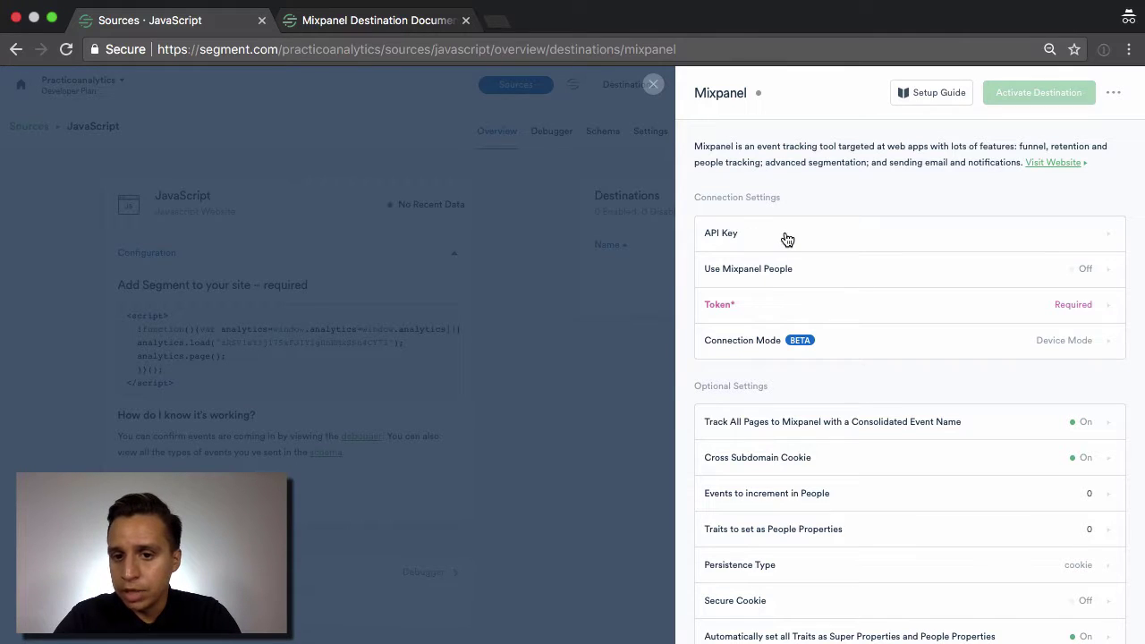
# Review the Mixpanel destination's settings and select Cloud Mode as its Connection Mode.
pyautogui.scroll(-5, 913, 279)
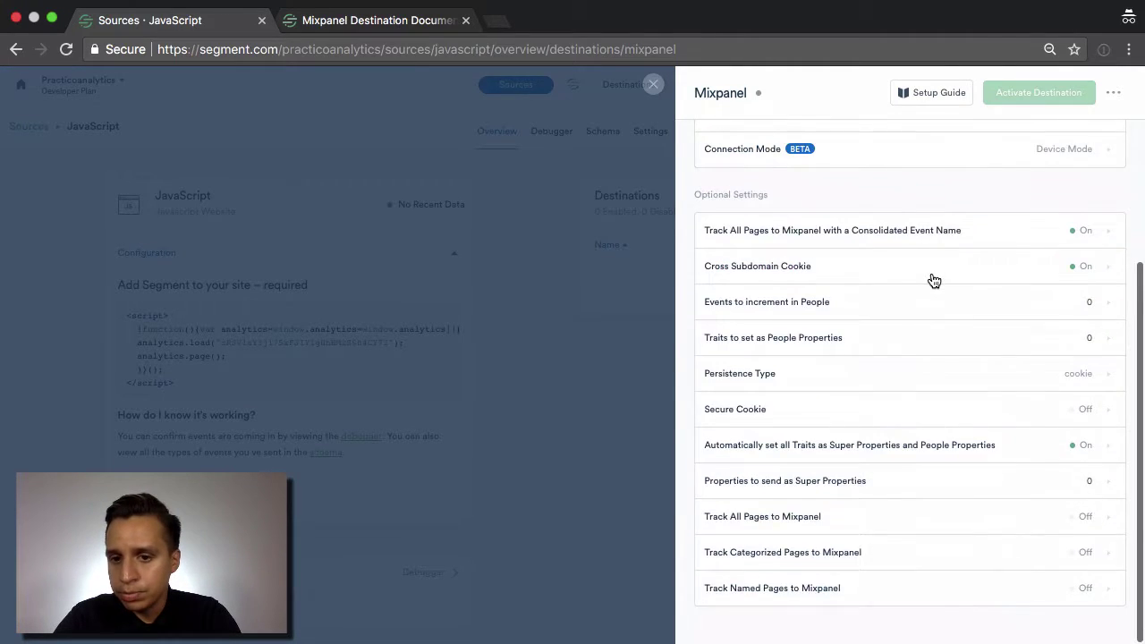
pyautogui.scroll(5, 931, 281)
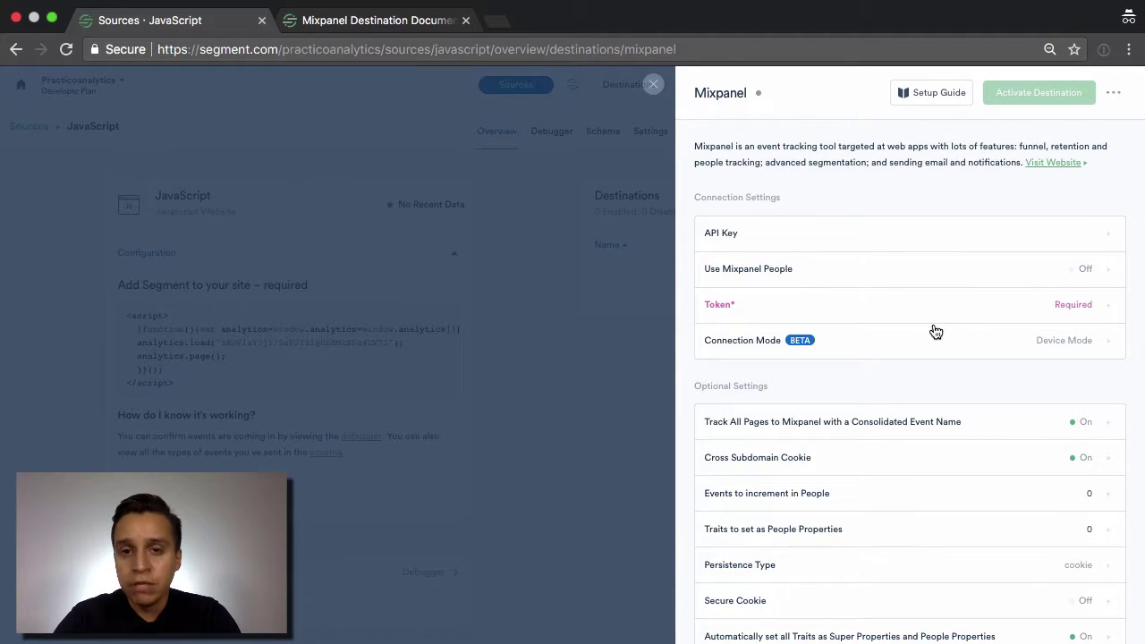
pyautogui.scroll(-3, 935, 333)
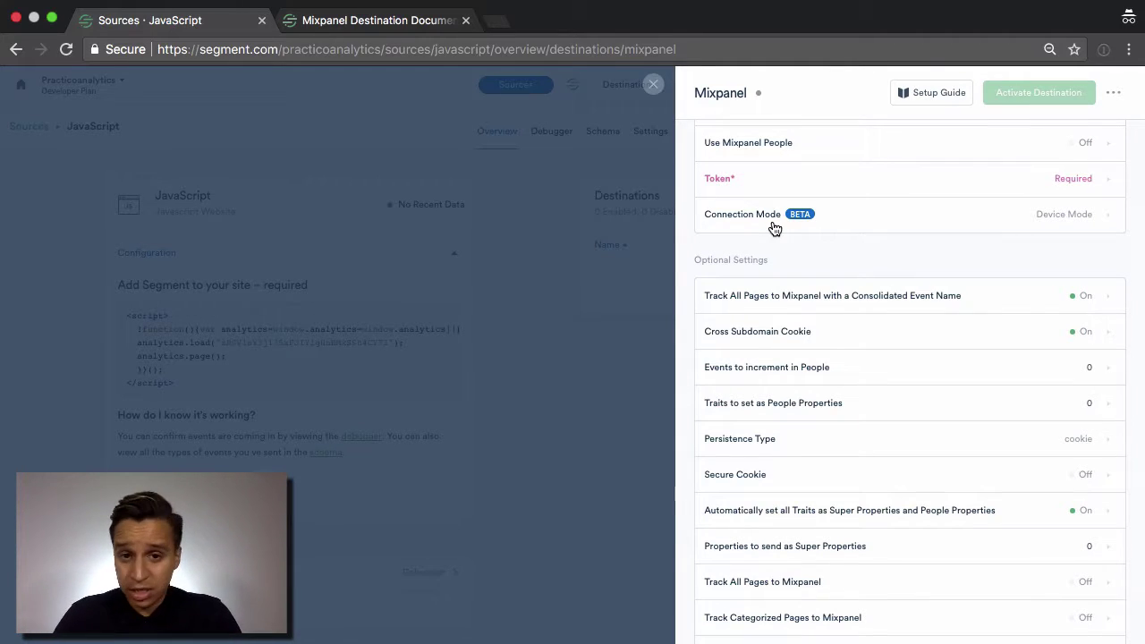
pyautogui.click(775, 229)
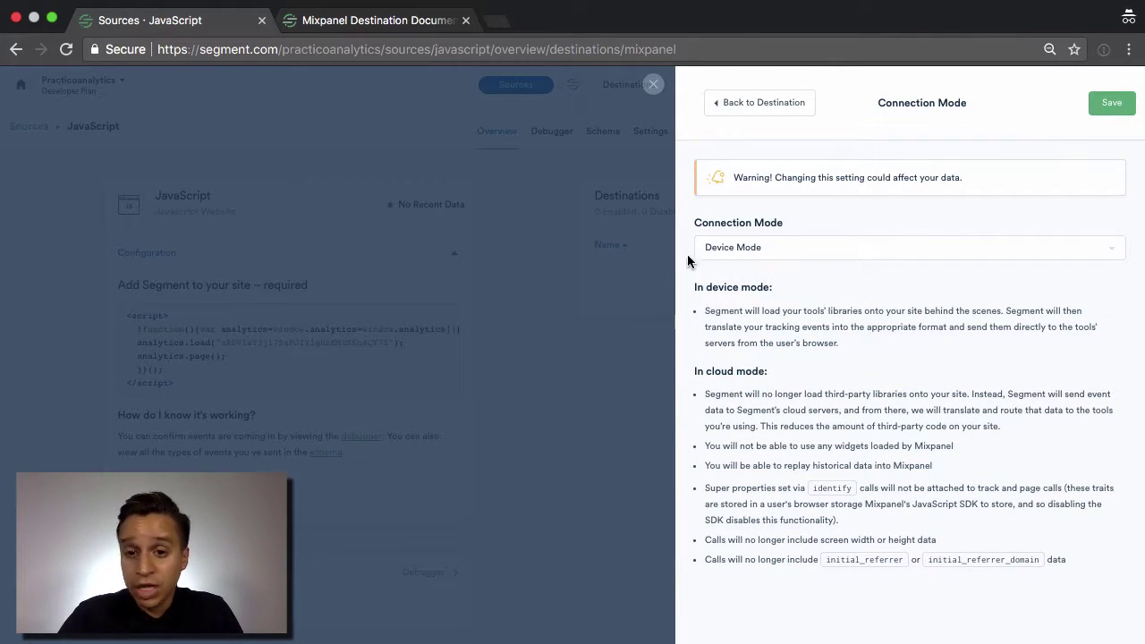
pyautogui.click(741, 255)
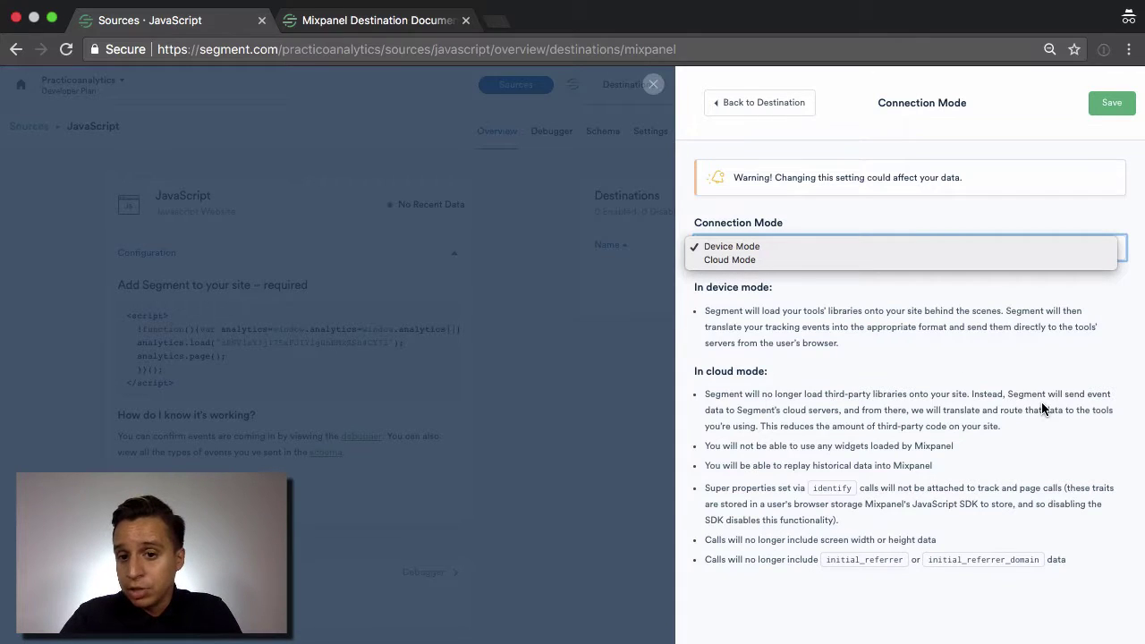
pyautogui.press('Escape')
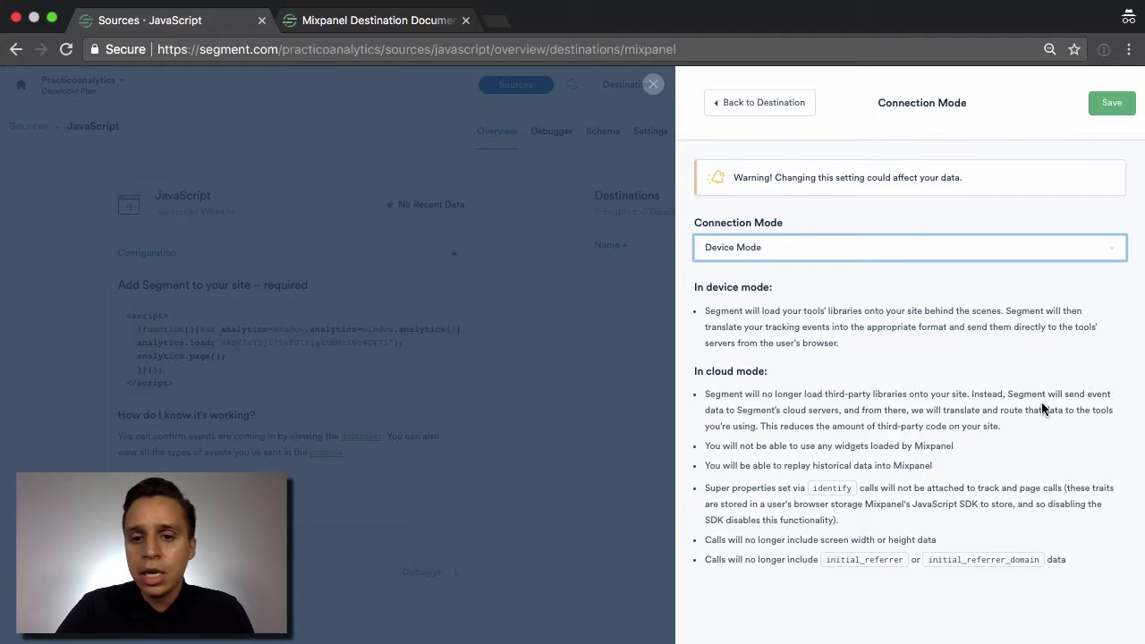
pyautogui.click(868, 249)
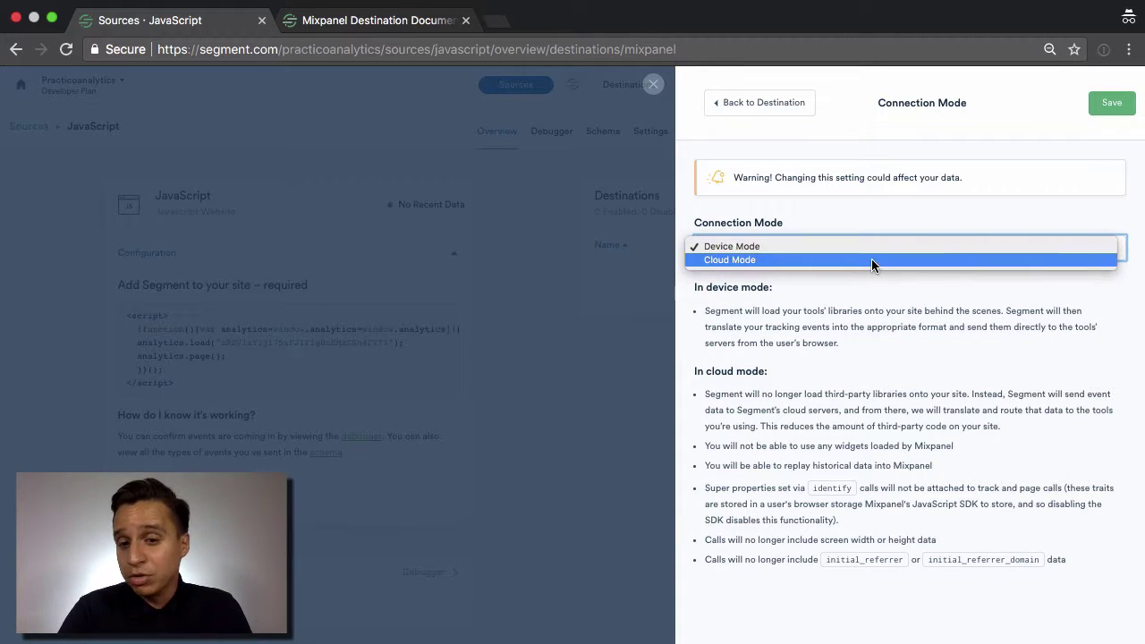
pyautogui.click(872, 259)
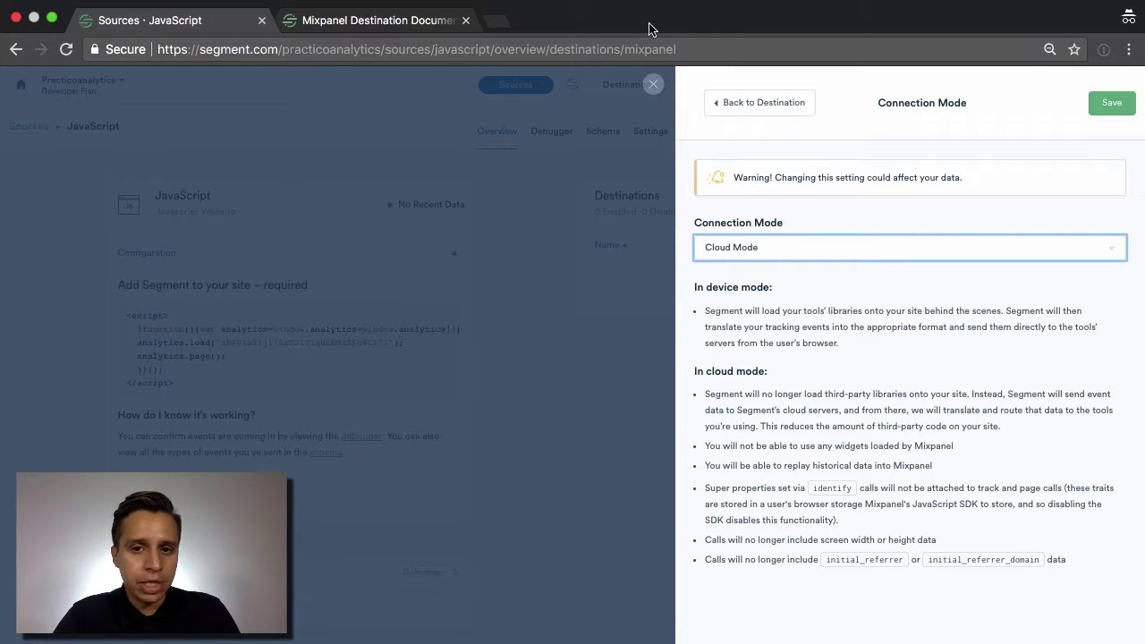
# Leave the Connection Mode settings without saving and connect Mixpanel from the destinations catalog again, confirming JavaScript as its source.
pyautogui.click(653, 84)
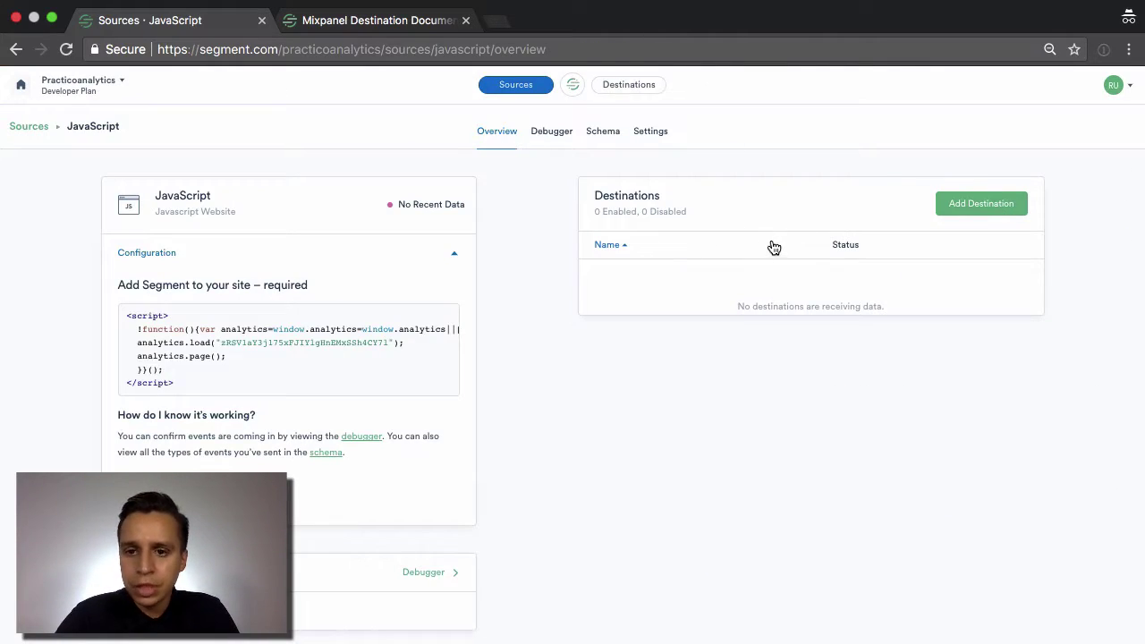
pyautogui.click(991, 207)
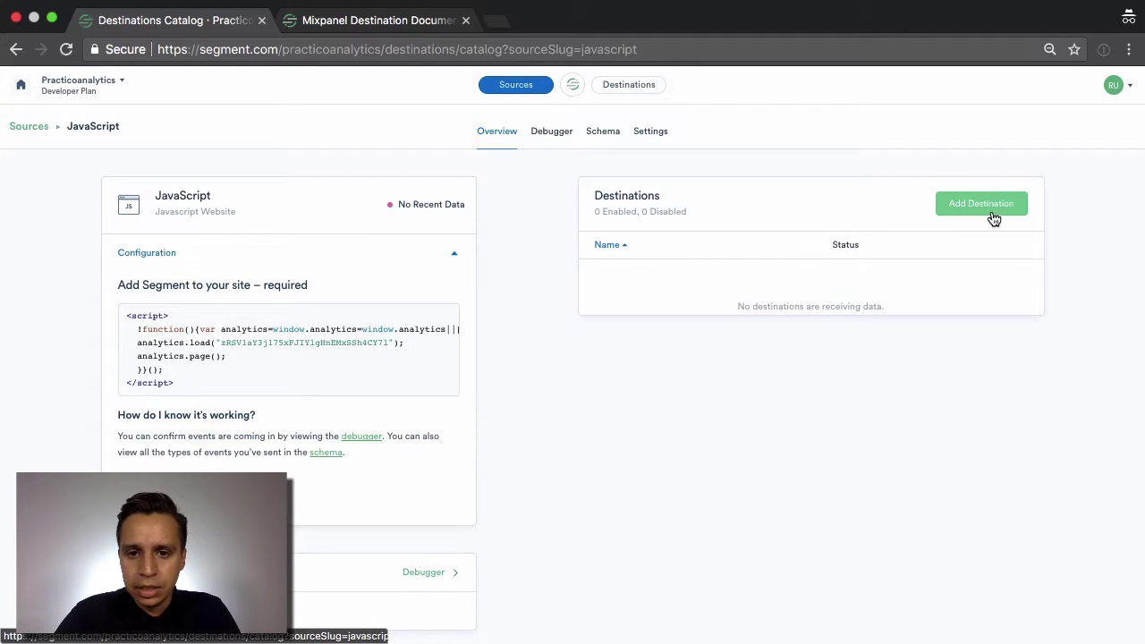
pyautogui.click(628, 224)
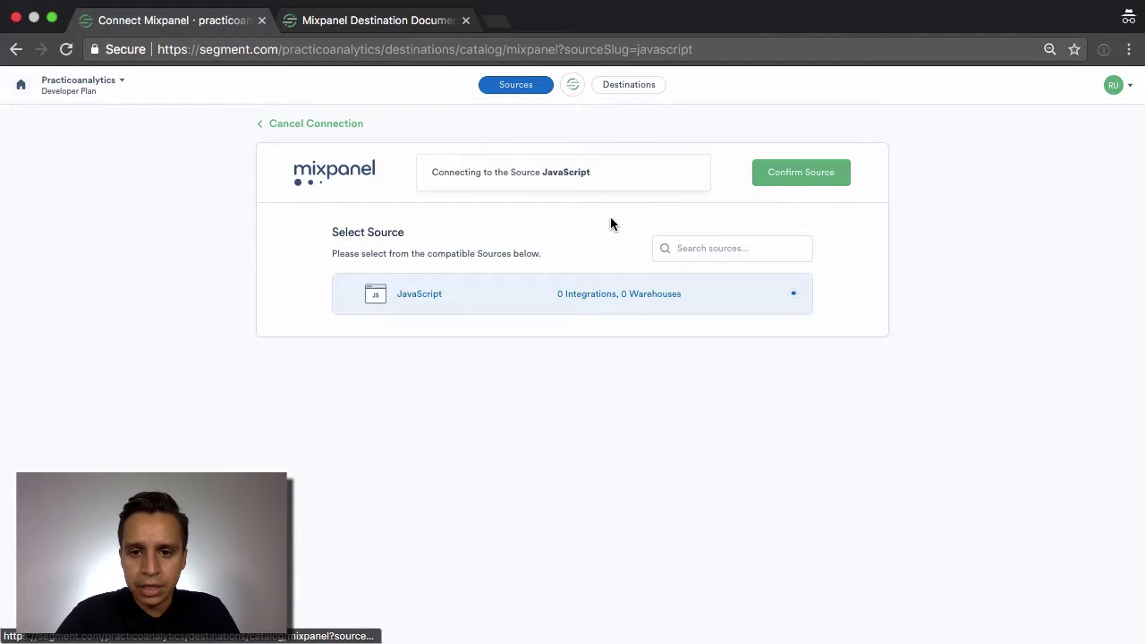
pyautogui.click(799, 174)
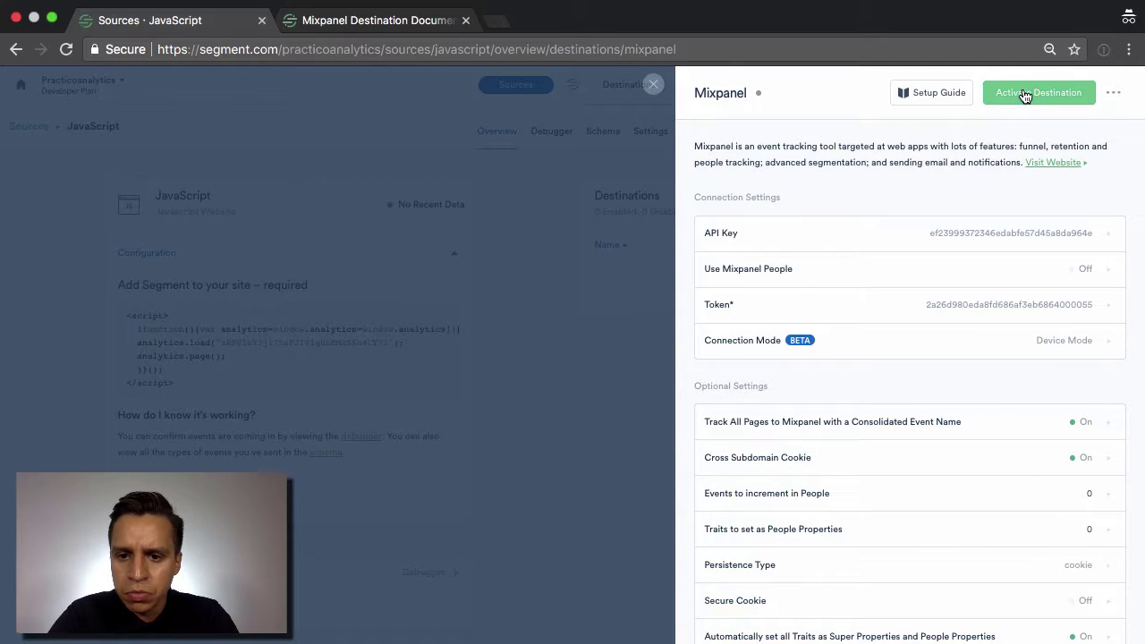
# Activate the Mixpanel destination and review its connection and optional settings.
pyautogui.click(1026, 95)
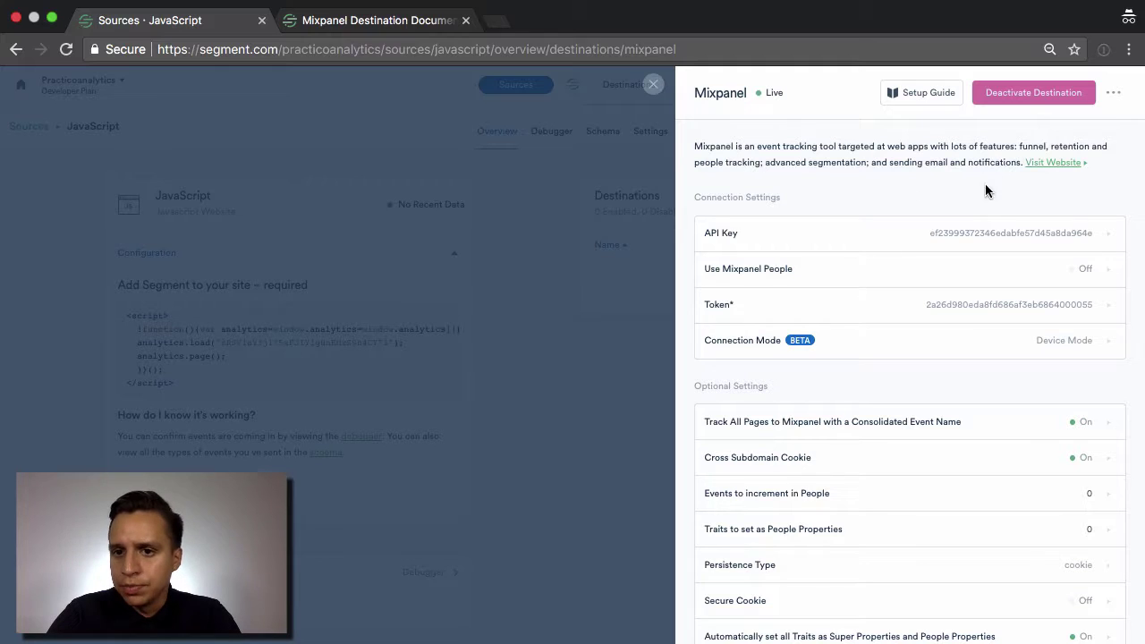
pyautogui.scroll(-3, 795, 198)
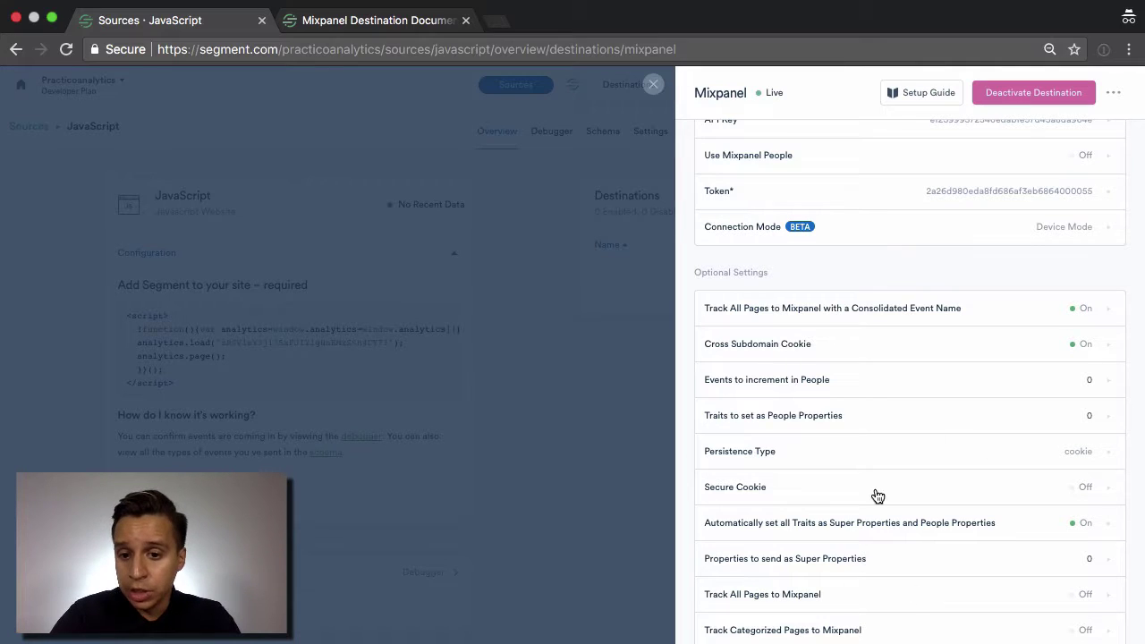
pyautogui.scroll(-2, 957, 506)
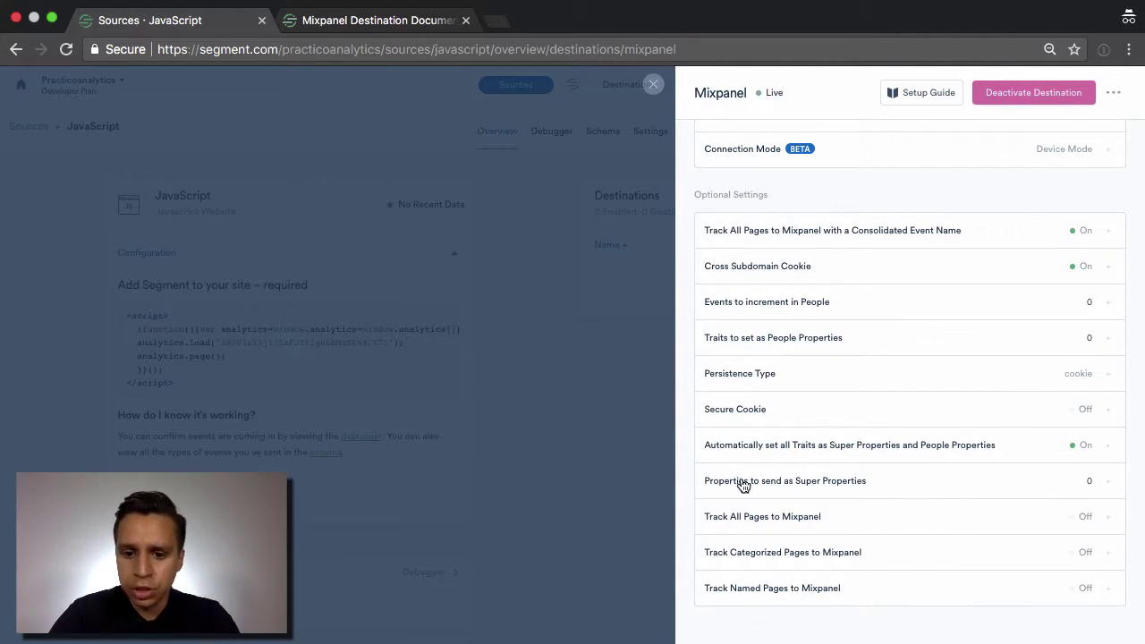
pyautogui.scroll(5, 1071, 180)
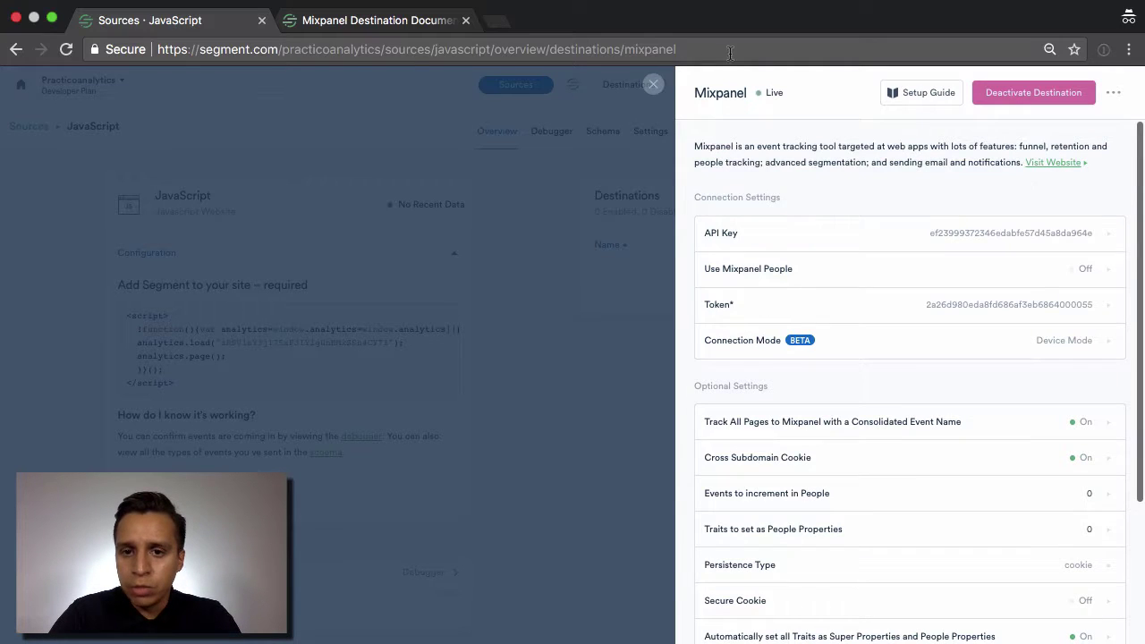
# Close the Mixpanel destination's settings and reload the JavaScript source's overview to refresh its destinations list.
pyautogui.click(654, 85)
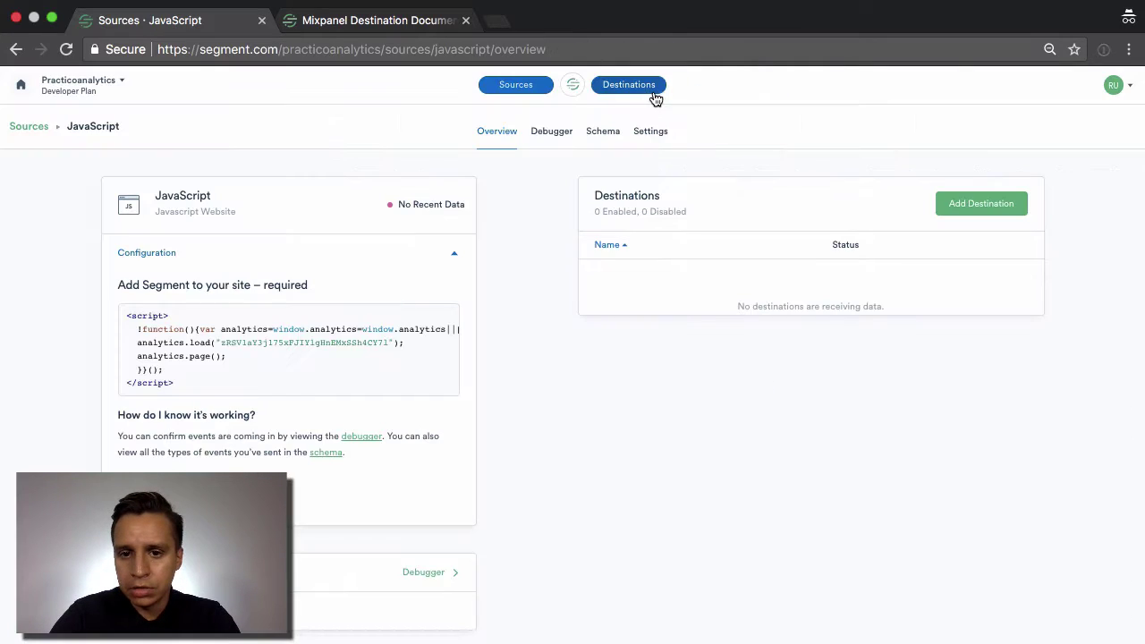
pyautogui.press('super+r')
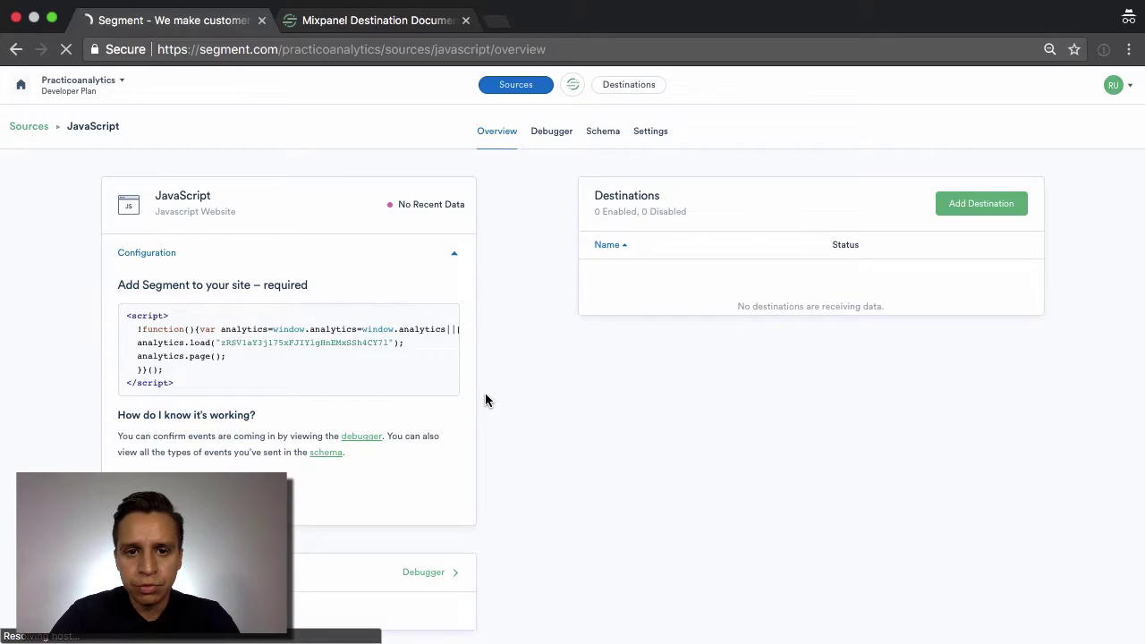